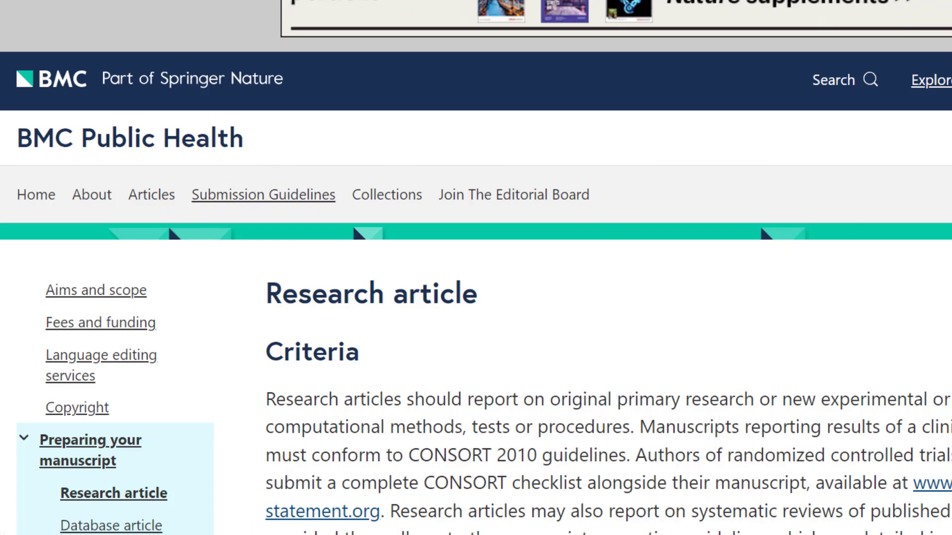
Examine the Vancouver-style example for an article within a journal in the BMC Public Health research article guidelines.
scroll(267, 203, "down", 10)
scroll(608, 268, "down", 15)
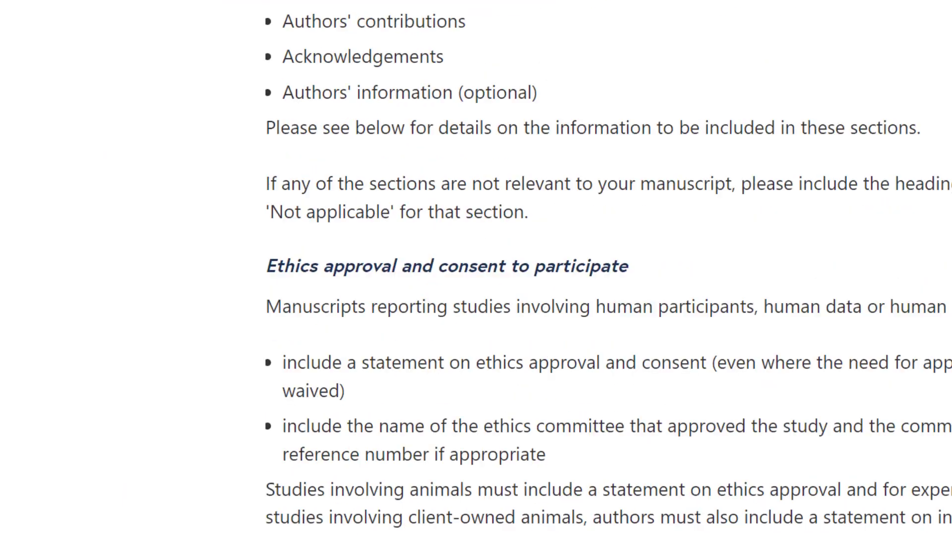
scroll(608, 268, "down", 15)
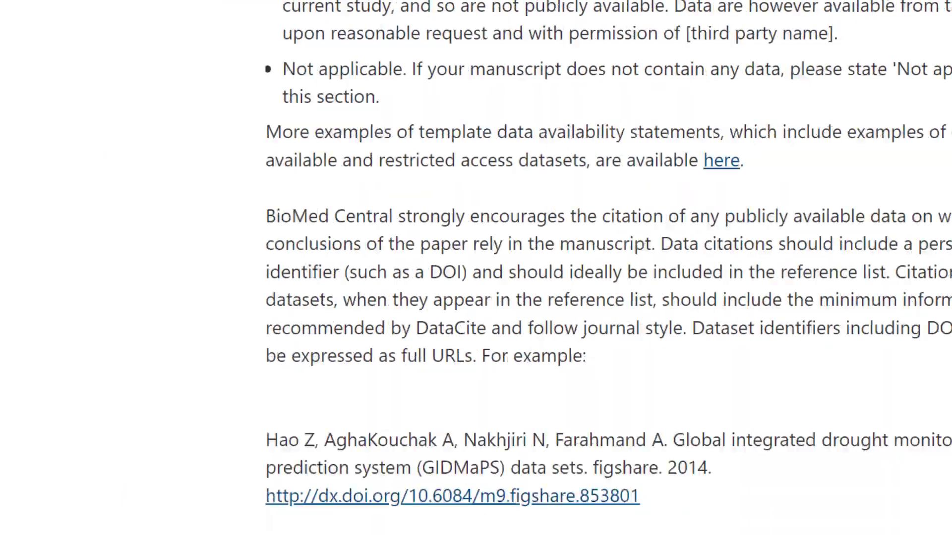
scroll(831, 241, "down", 15)
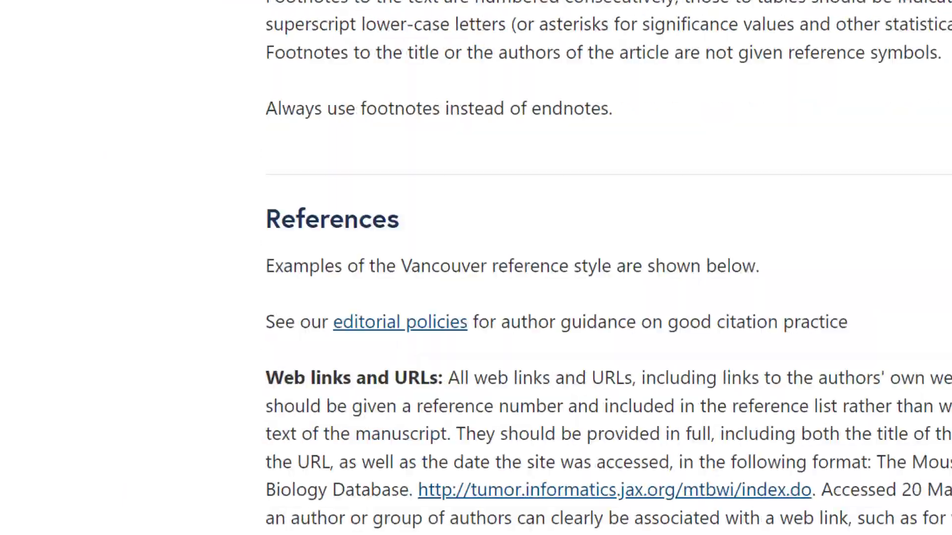
scroll(406, 116, "up", 2)
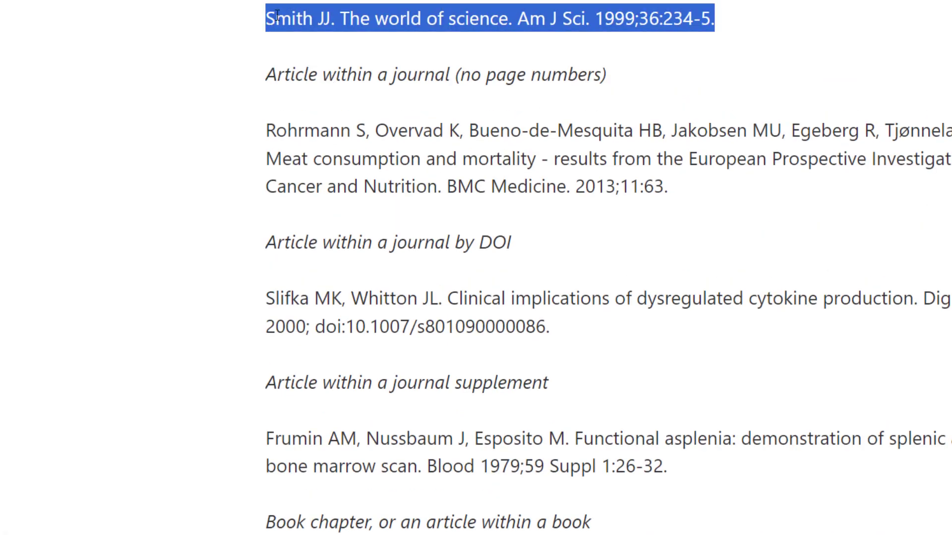
scroll(291, 74, "up", 2)
left_click_drag(290, 4, 463, 47)
left_click(322, 178)
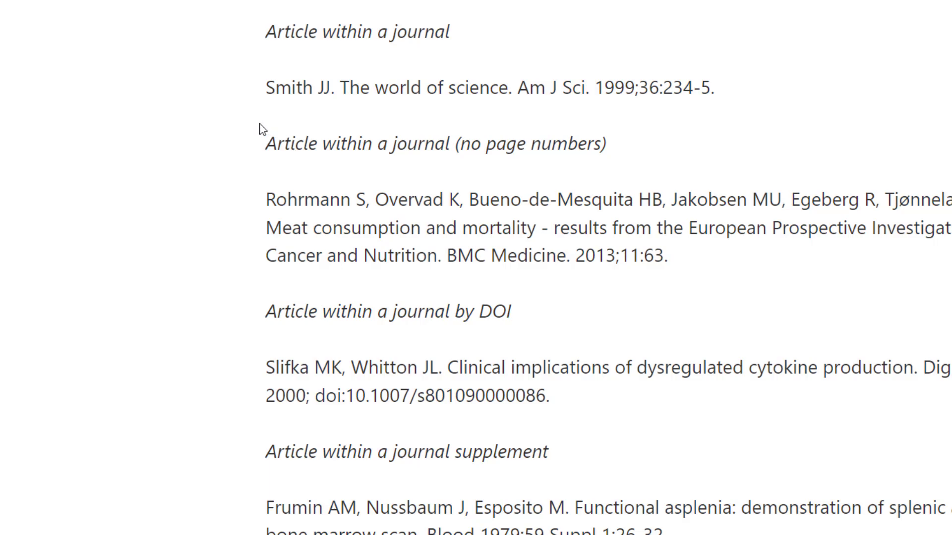
left_click_drag(277, 90, 320, 90)
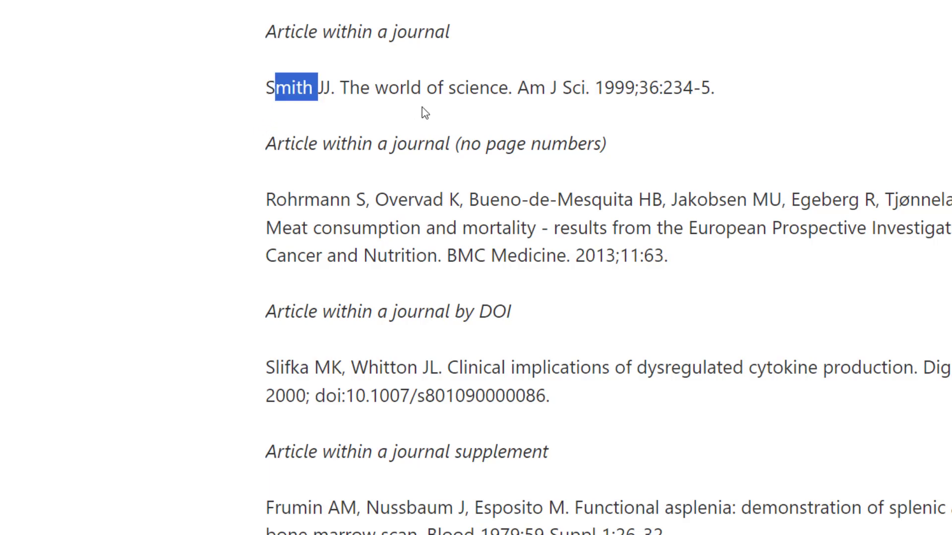
left_click_drag(402, 89, 635, 92)
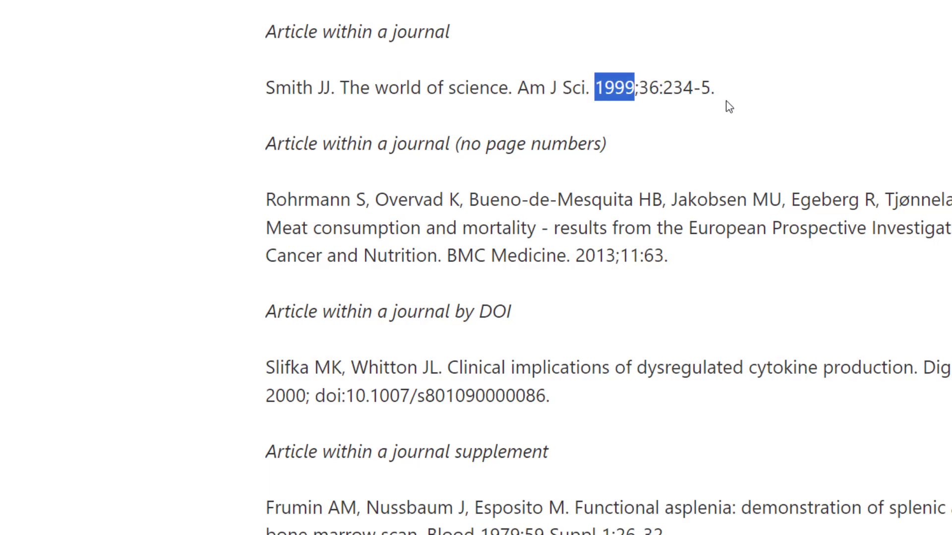
Examine the reference examples for a journal article without page numbers and a journal article by DOI.
scroll(444, 199, "down", 1)
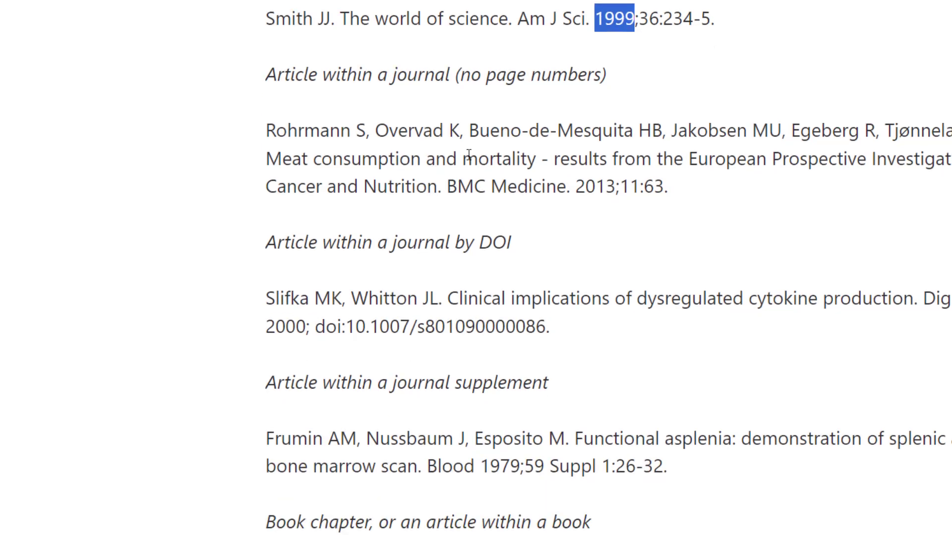
left_click_drag(527, 74, 509, 193)
left_click(477, 139)
scroll(467, 230, "down", 1)
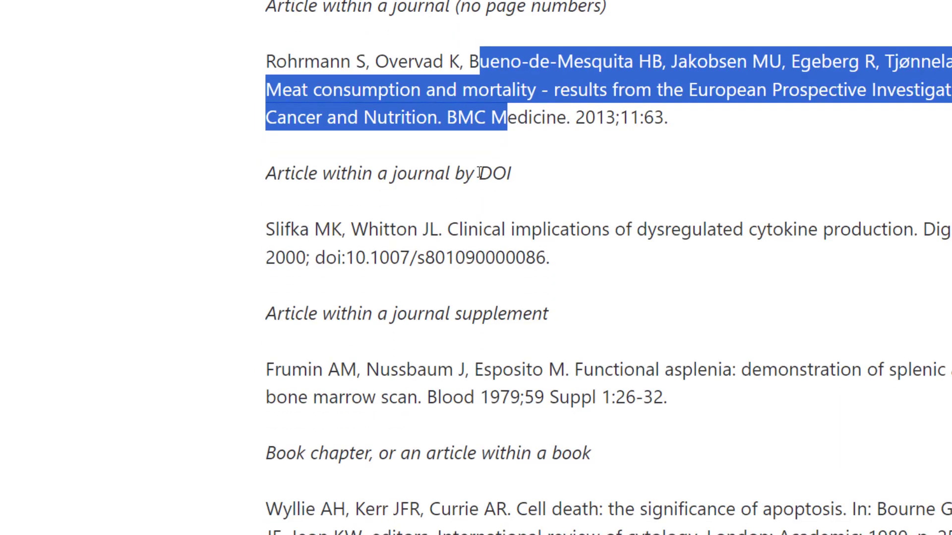
double_click(496, 174)
left_click_drag(443, 229, 485, 258)
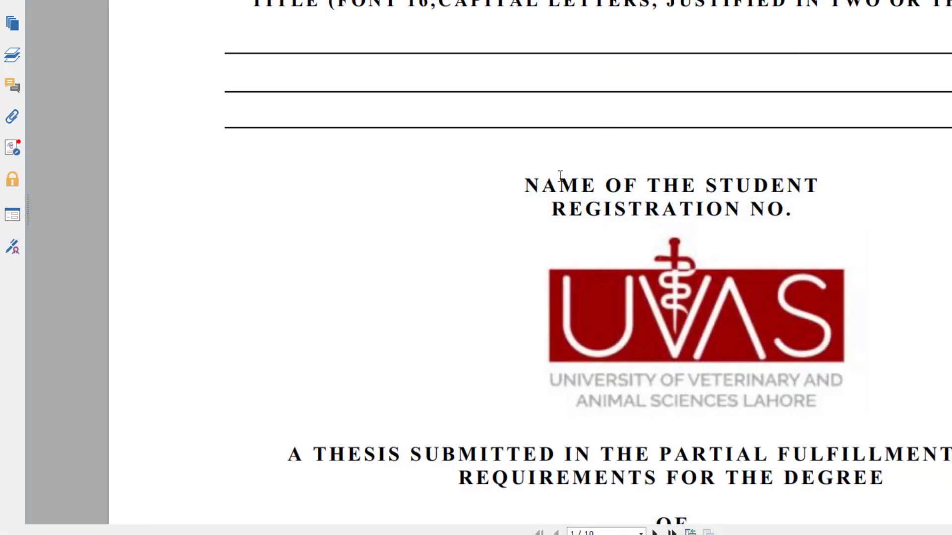
Find the Literature Cited chapter in the 4.GUIDELINE-THESIS.pdf document.
scroll(550, 198, "up", 3)
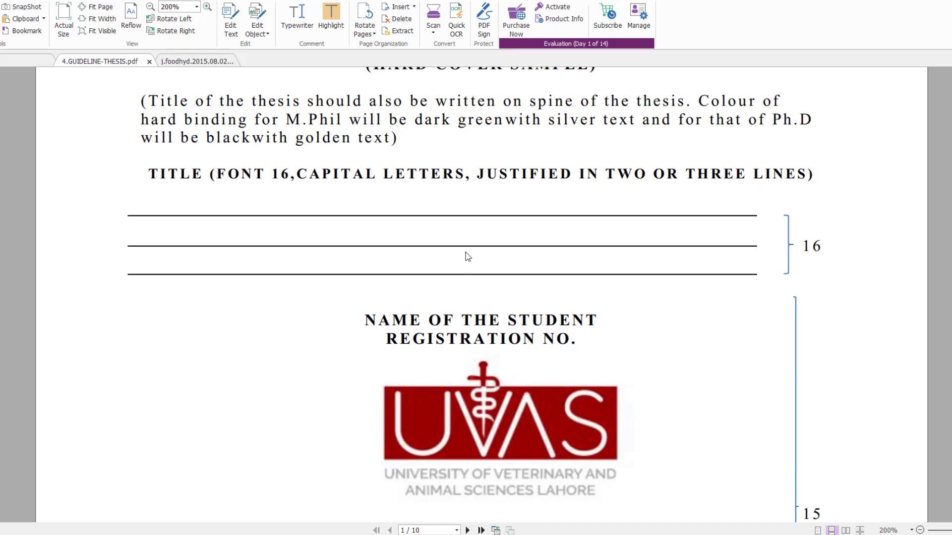
scroll(467, 257, "down", 8)
scroll(481, 295, "down", 20)
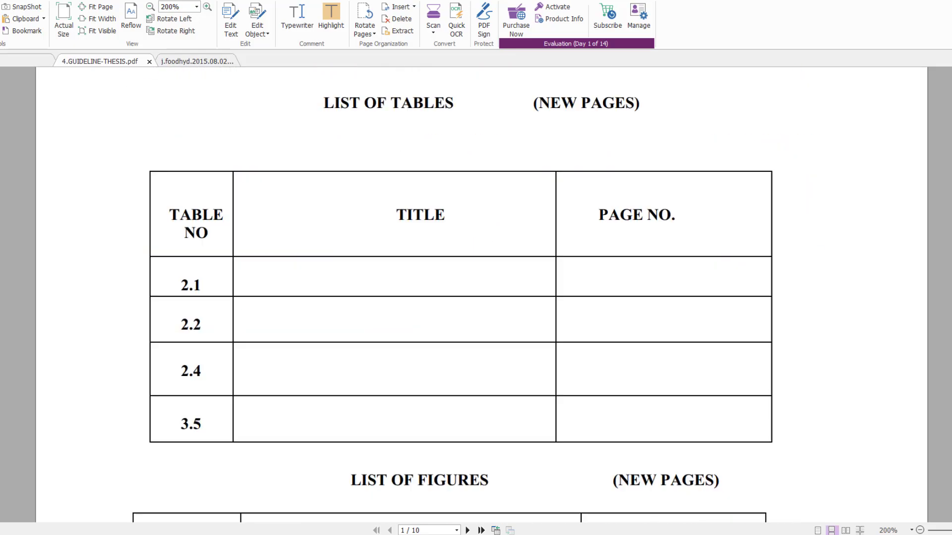
scroll(447, 259, "down", 10)
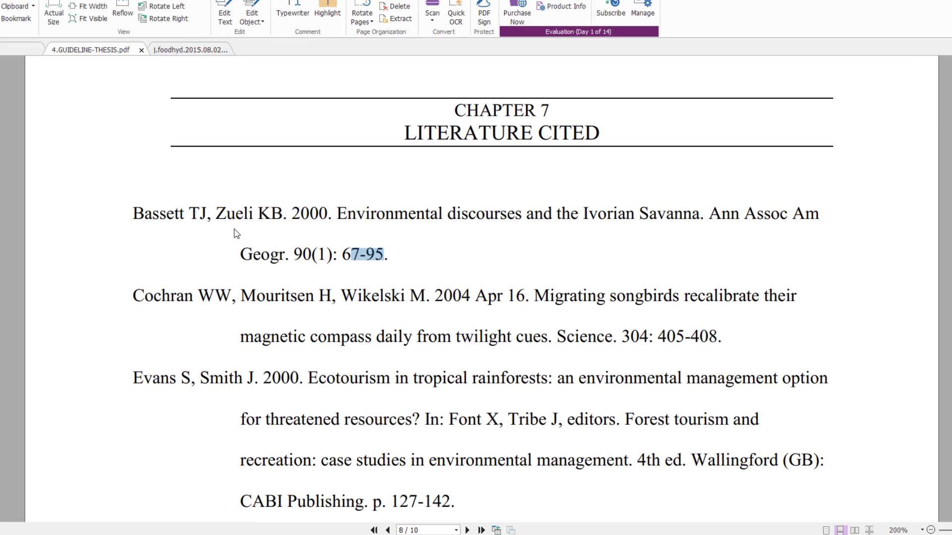
Examine the authors, year, title, journal, volume and pages of the first Literature Cited entry, and look over the entries below it.
left_click(156, 222)
left_click_drag(37, 125, 187, 128)
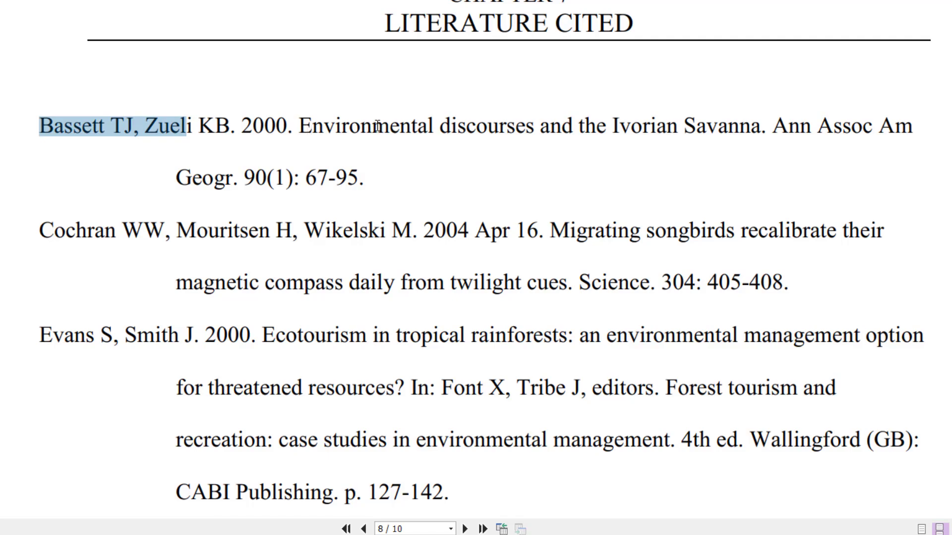
left_click_drag(254, 127, 316, 127)
left_click_drag(428, 127, 719, 126)
left_click_drag(776, 125, 911, 148)
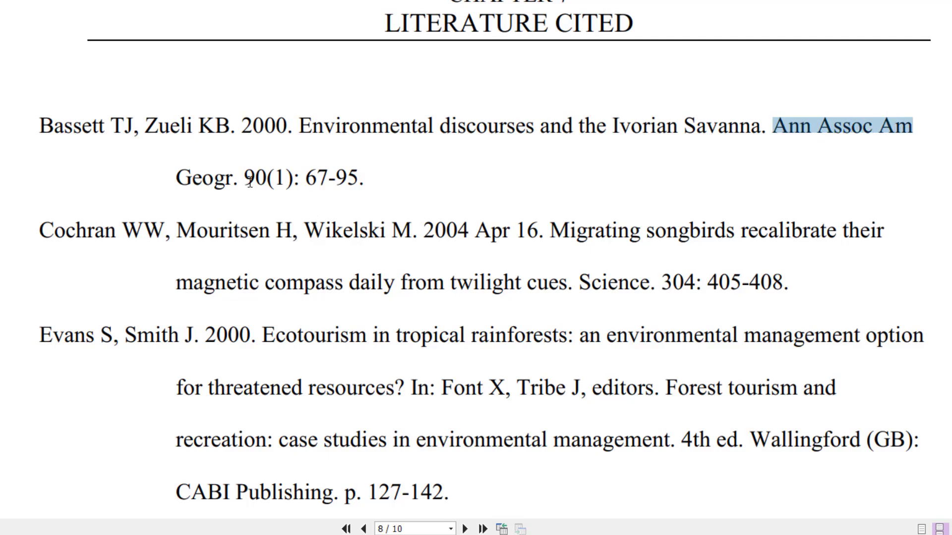
left_click_drag(249, 182, 297, 179)
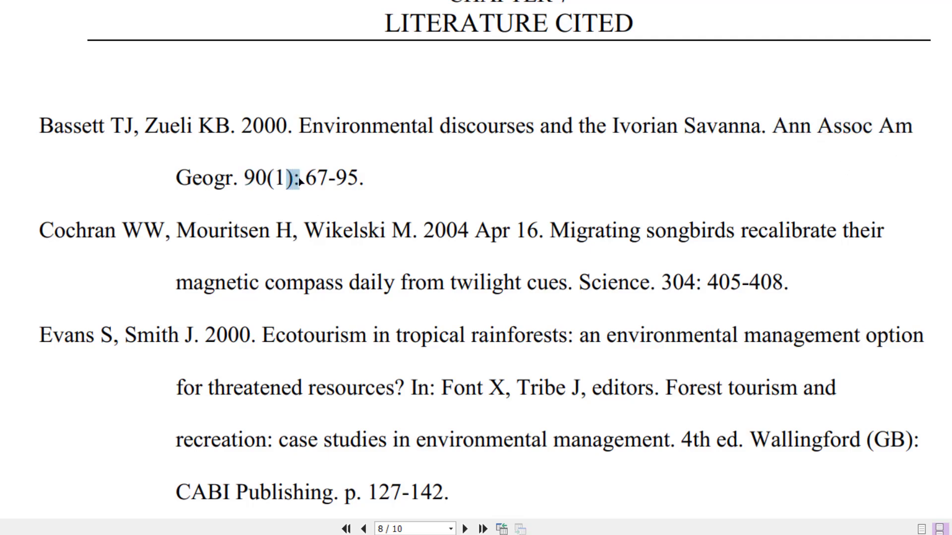
left_click_drag(358, 178, 307, 177)
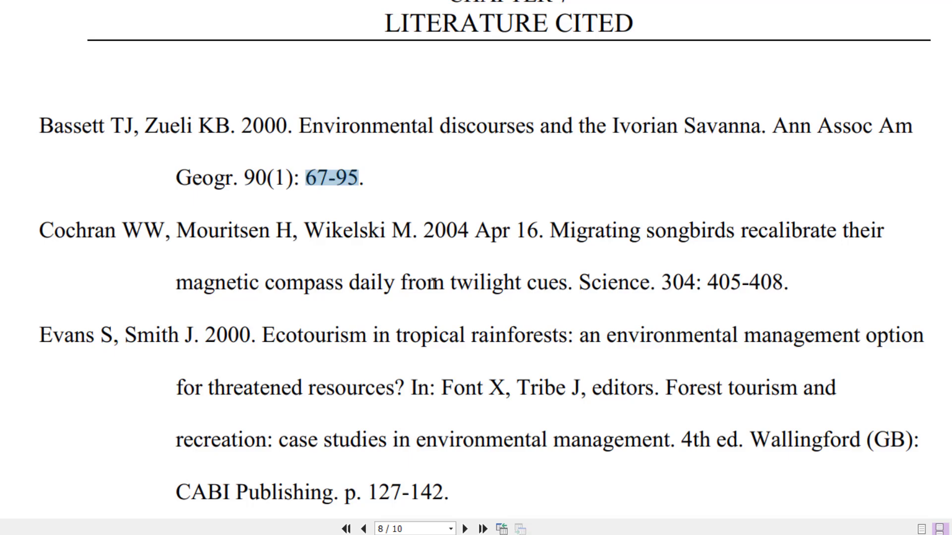
scroll(272, 165, "down", 3)
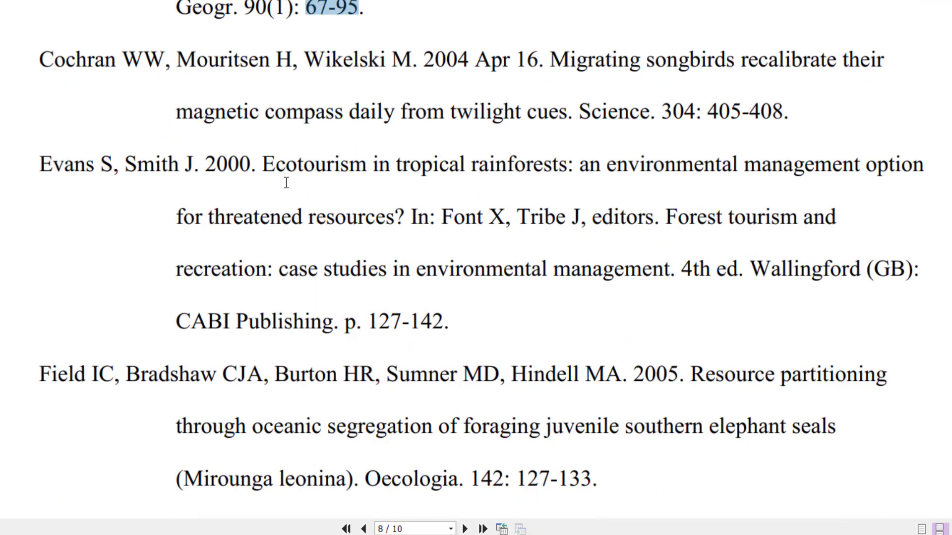
scroll(285, 170, "down", 7)
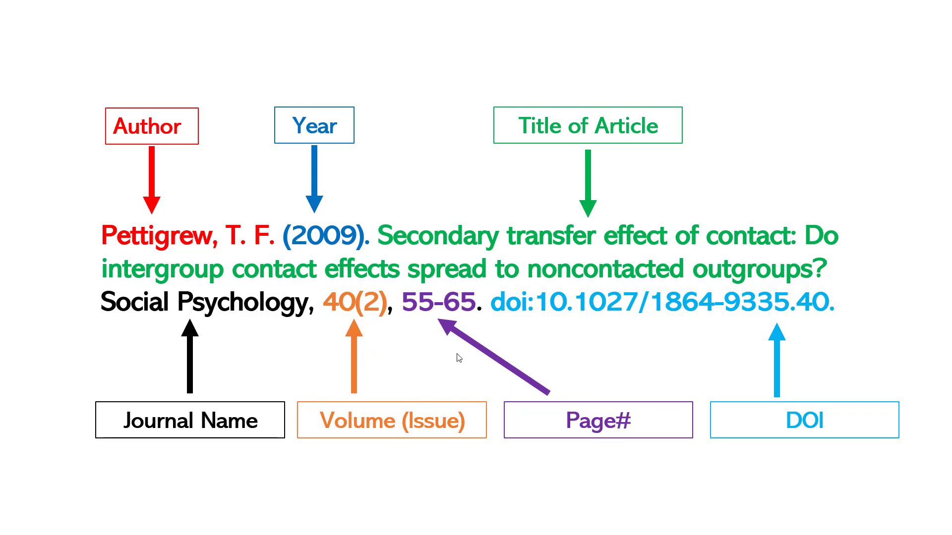
Examine the journal details, title and authors of the ion mobility spectrometry food safety review on its PubMed page.
left_click(440, 272)
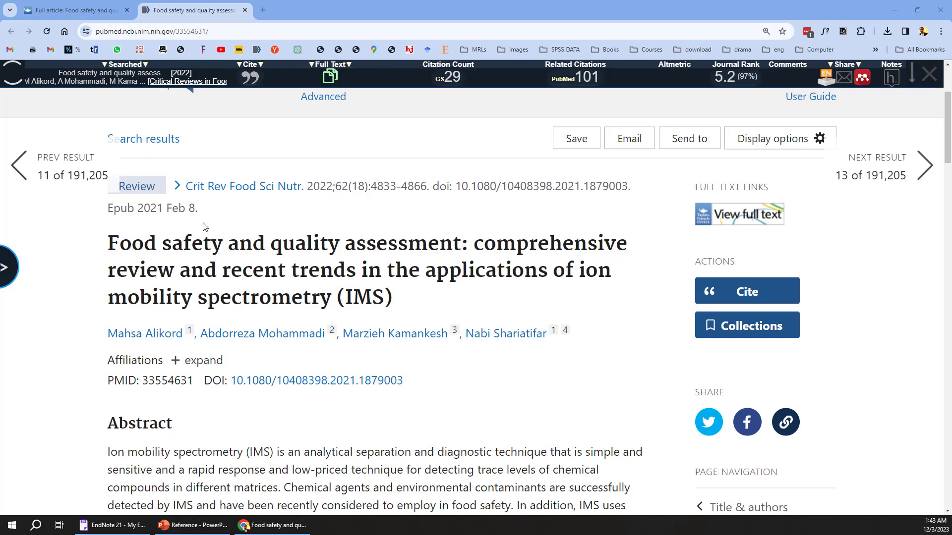
left_click_drag(186, 185, 627, 193)
left_click_drag(115, 241, 403, 297)
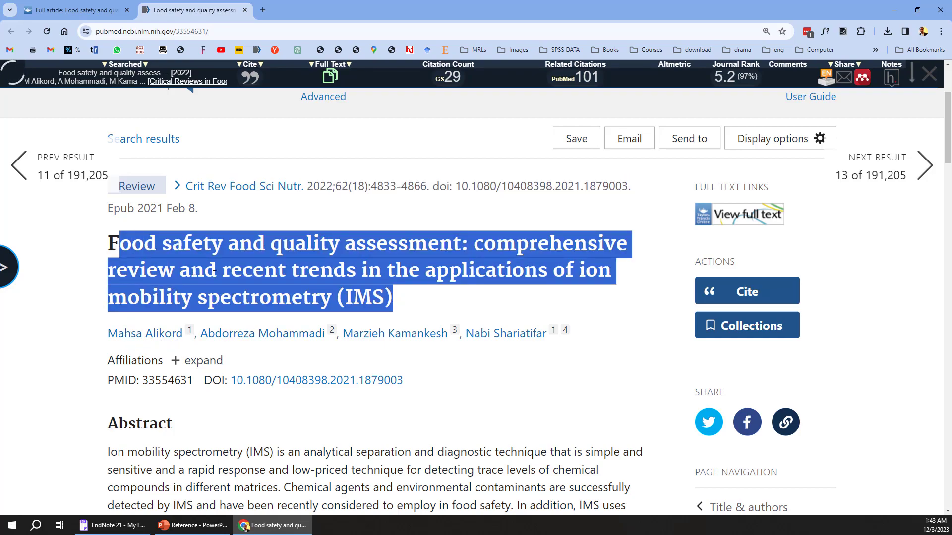
left_click_drag(99, 336, 568, 349)
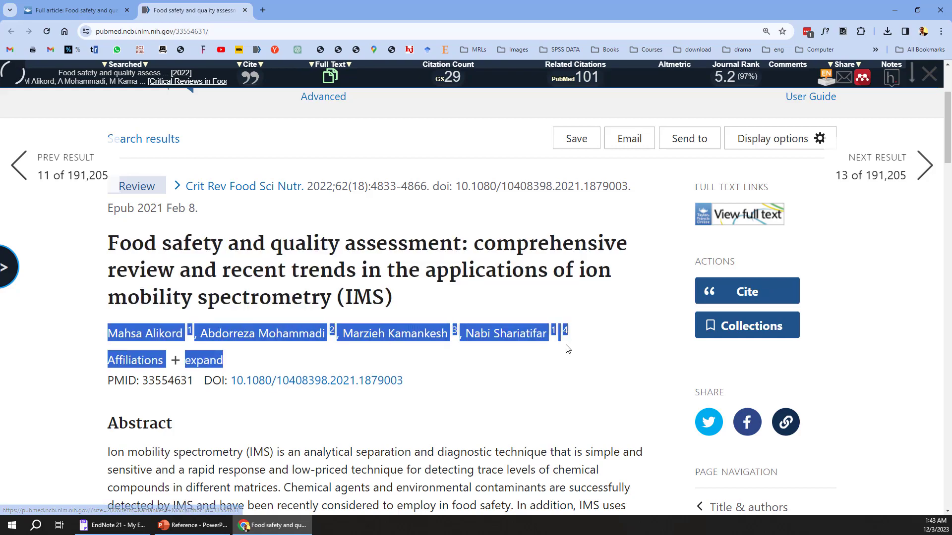
left_click(895, 10)
left_click(897, 8)
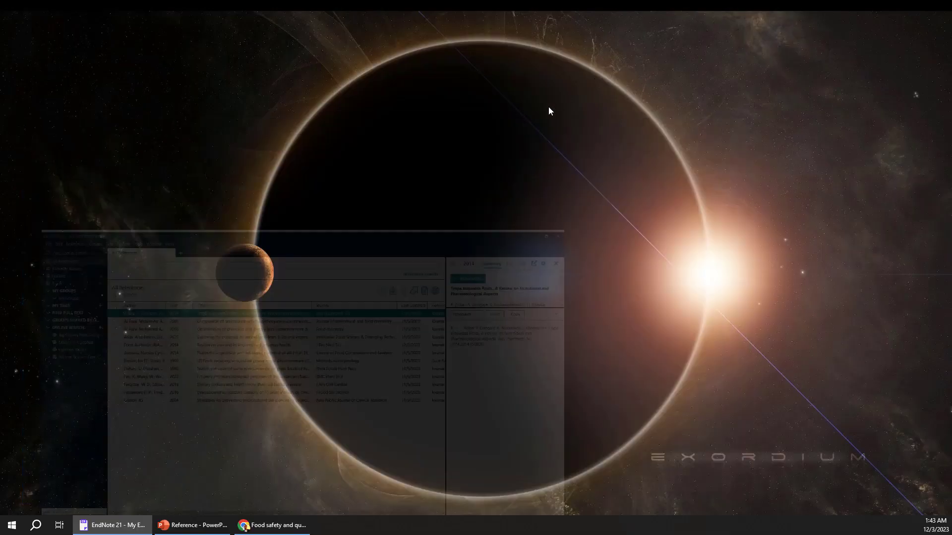
Switch to Chrome and examine the article's title, authors, page range and volume on the Taylor & Francis page.
left_click(244, 526)
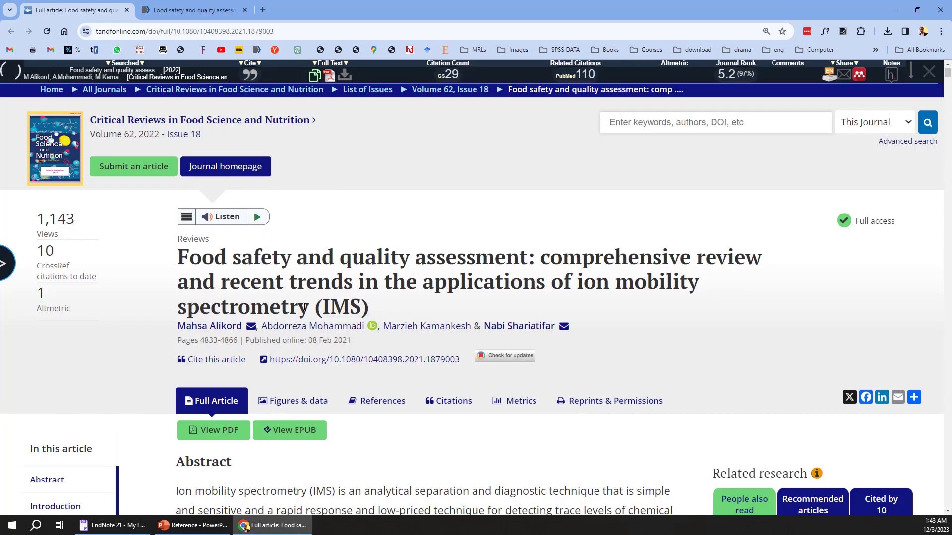
left_click_drag(179, 263, 369, 308)
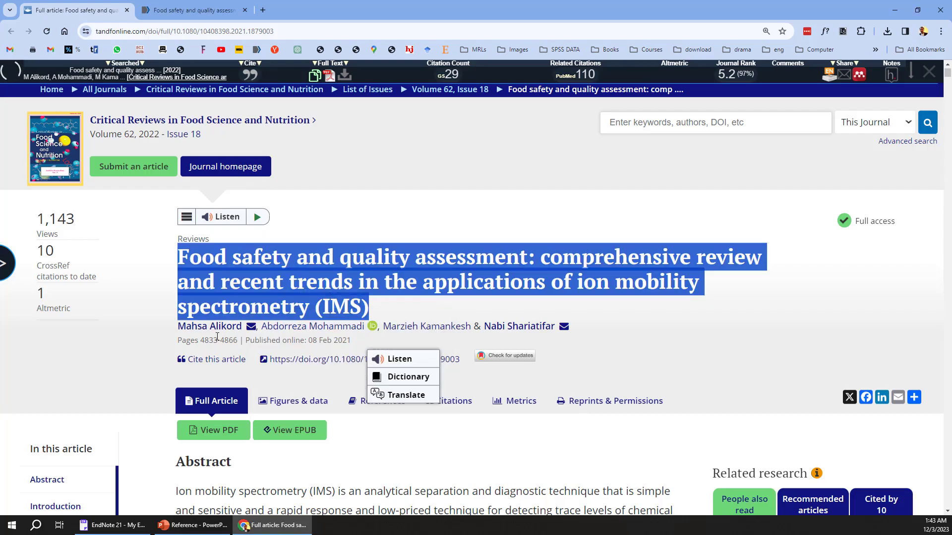
mouse_move(479, 333)
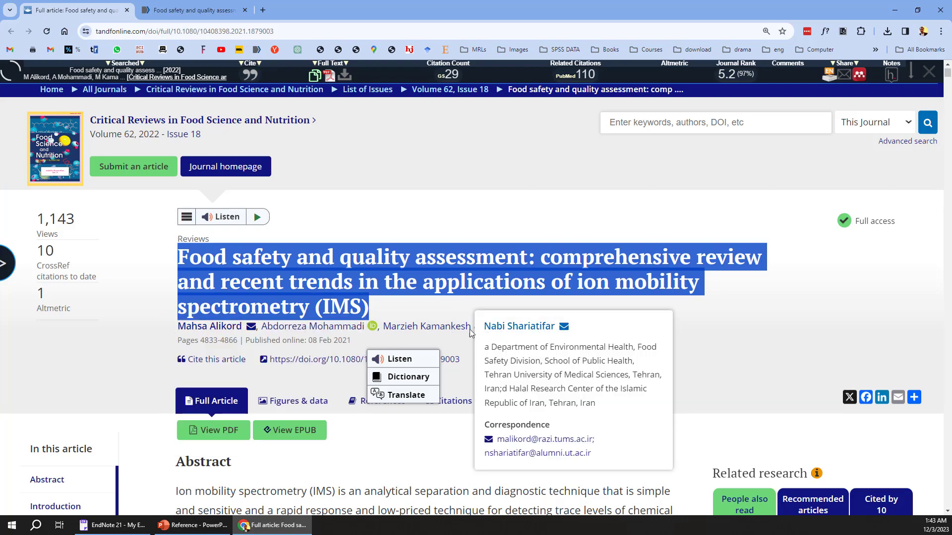
left_click(347, 209)
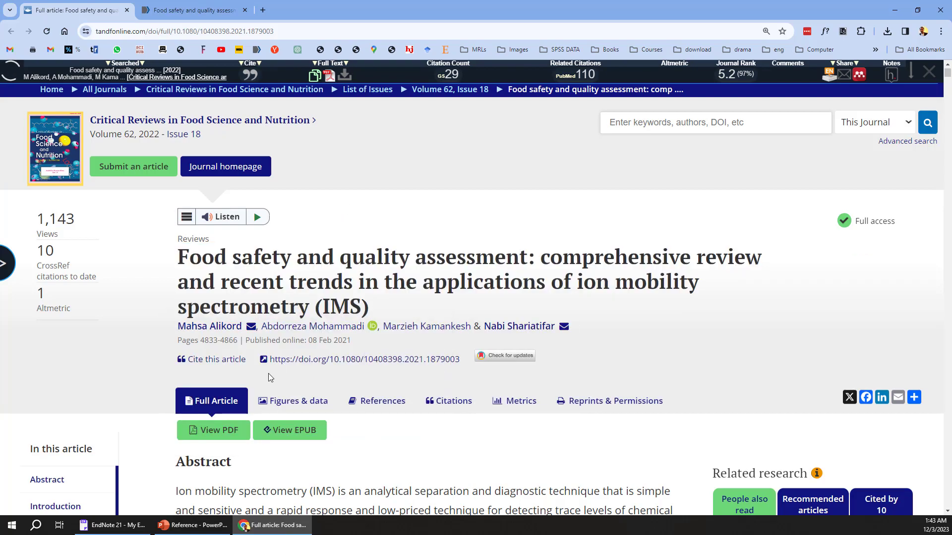
left_click_drag(201, 341, 250, 351)
left_click_drag(89, 133, 162, 138)
left_click(143, 135)
Switch to EndNote and create a new reference, keeping Journal Article as its reference type.
left_click(245, 527)
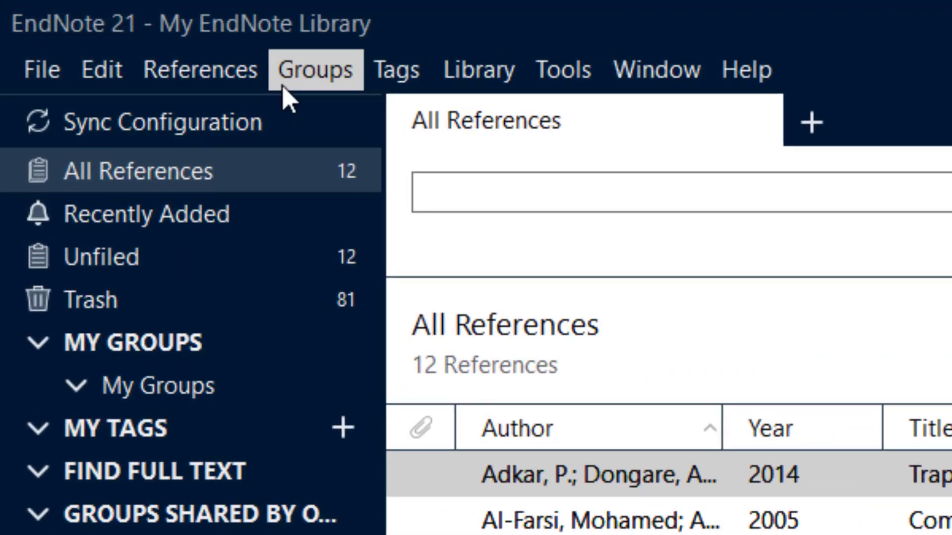
left_click(246, 93)
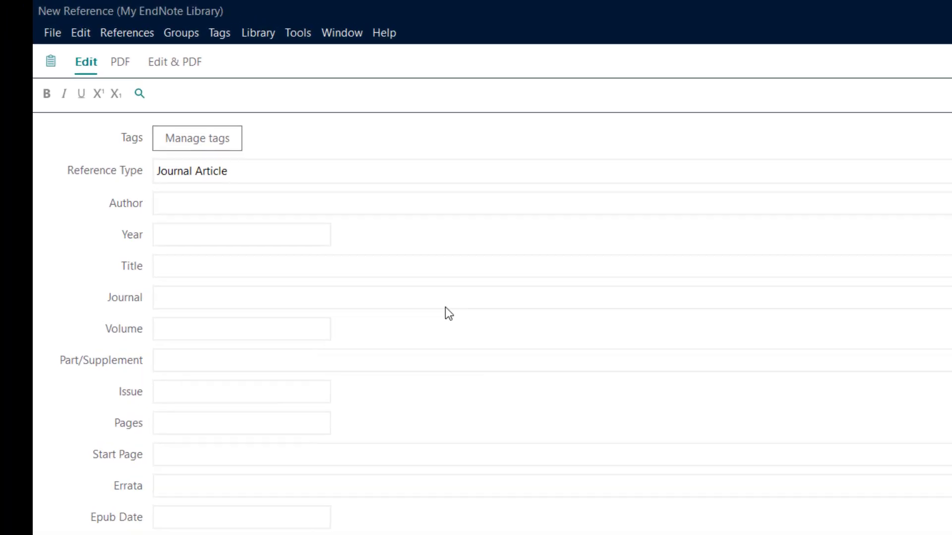
left_click(216, 183)
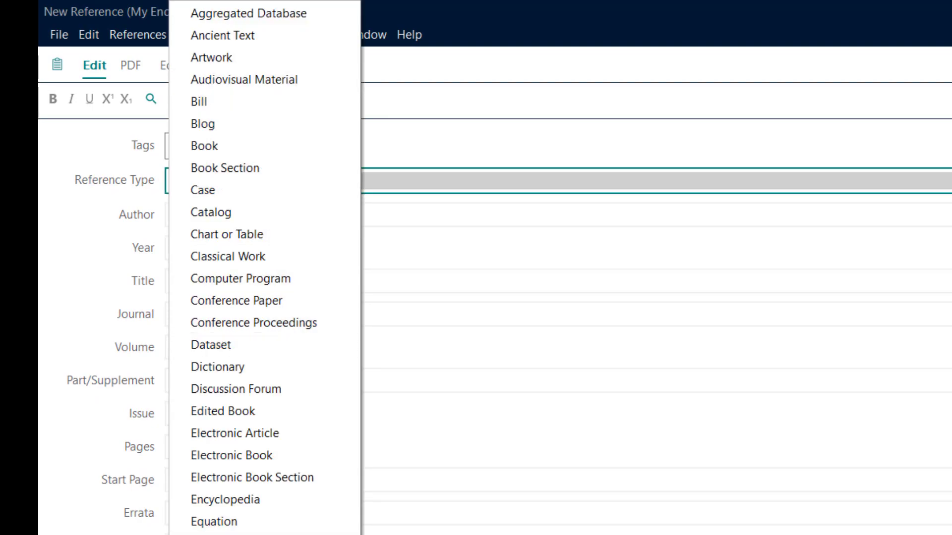
key("Escape")
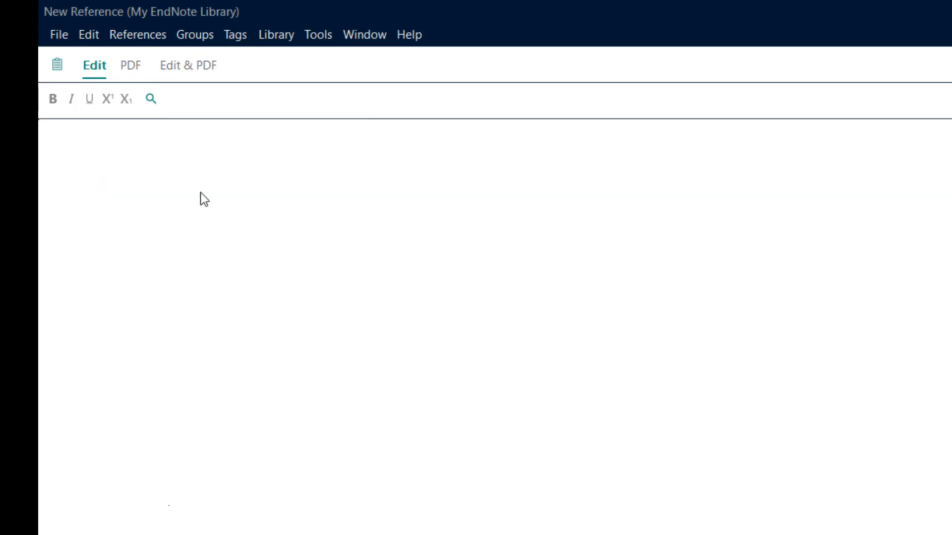
Enter the article's four authors on separate lines, each with the given name before the surname.
left_click(189, 215)
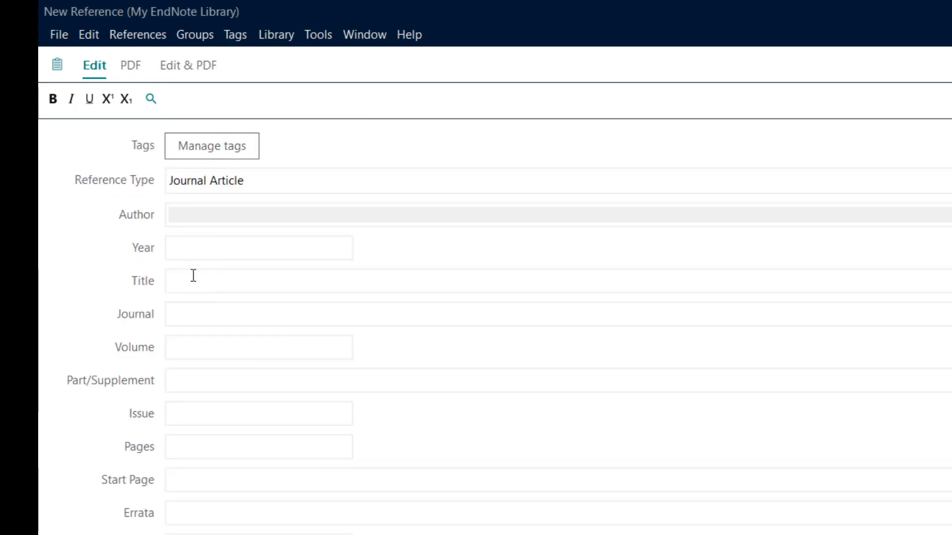
left_click(194, 216)
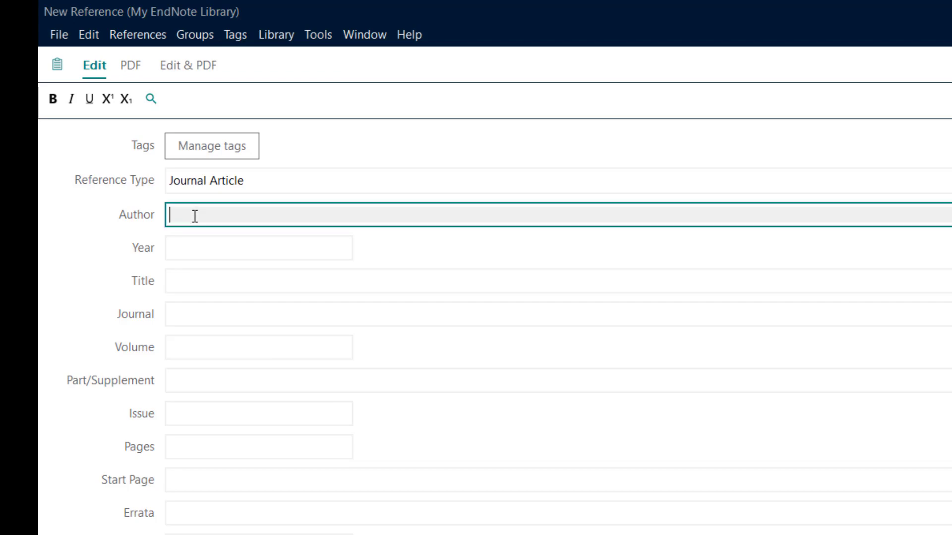
type("M")
type("as")
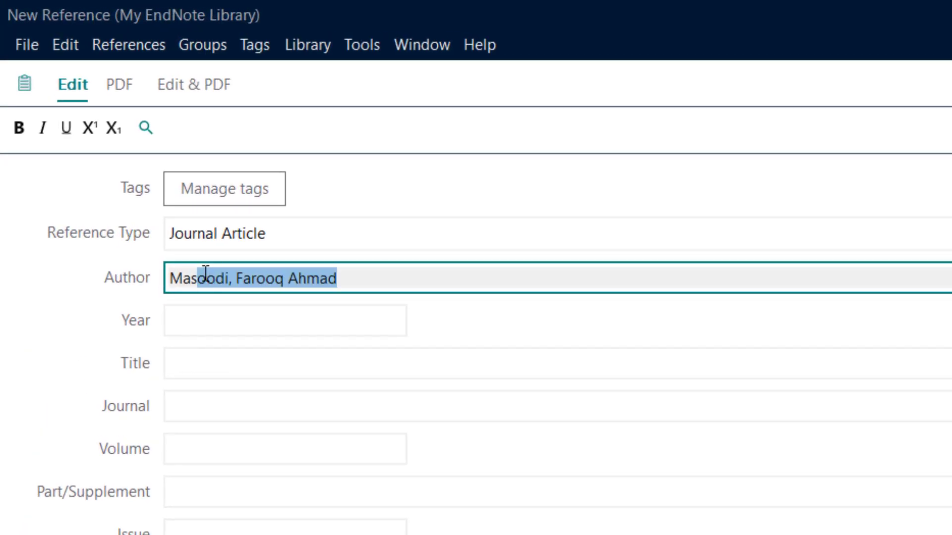
type("ha A")
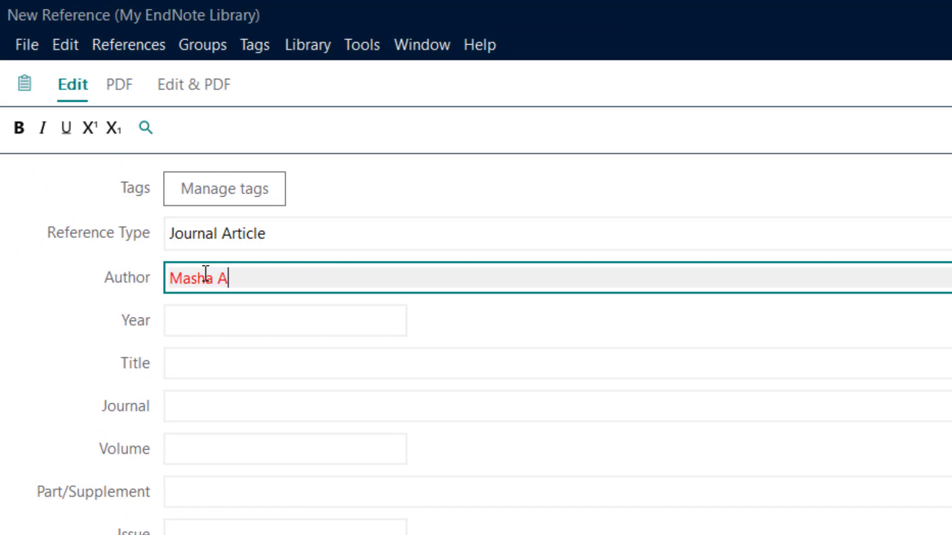
type("likord")
key("Return")
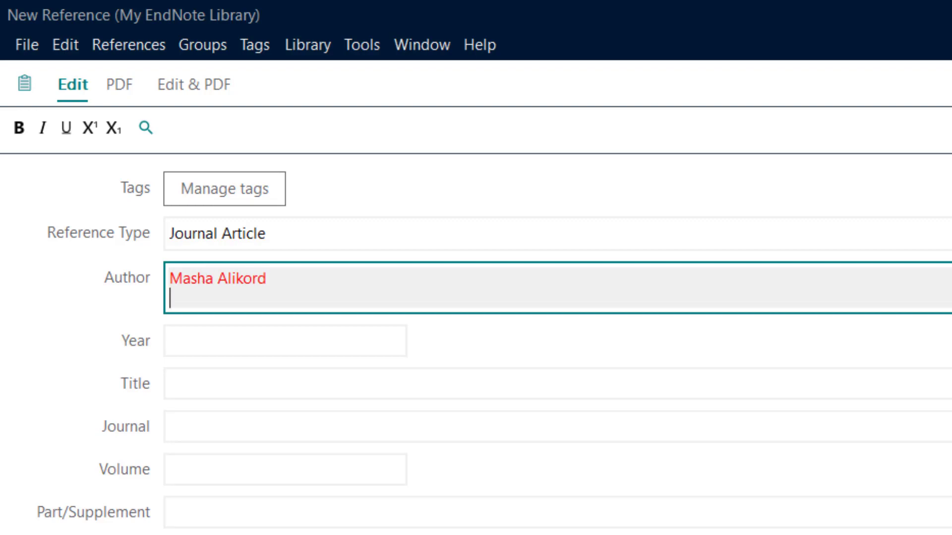
type("Abdorreza Mohammadi Marzieh Kamankesh Nabi Shariatifar")
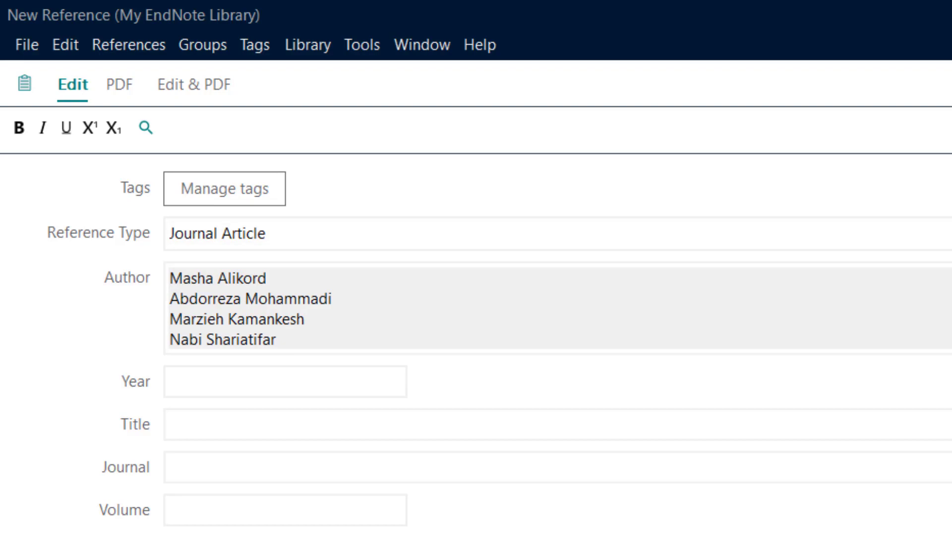
left_click(546, 309)
left_click(508, 528)
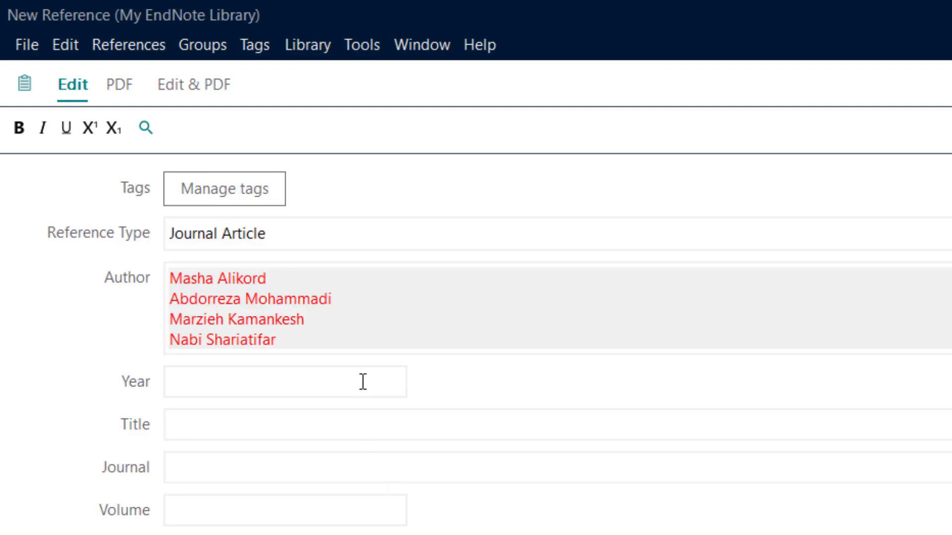
Try replacing the author list with names in surname, comma, given name order, and undo the replacement.
left_click_drag(306, 340, 144, 262)
type("Alikord, Masha  Mohammadi, Abdorreza Kamankesh, Marzieh Shariatifar, Nabi")
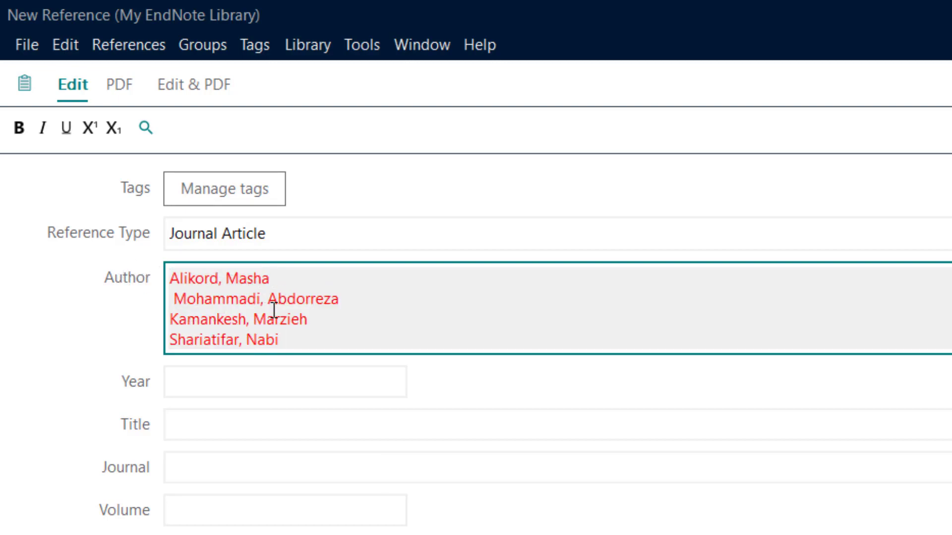
key("ctrl+z")
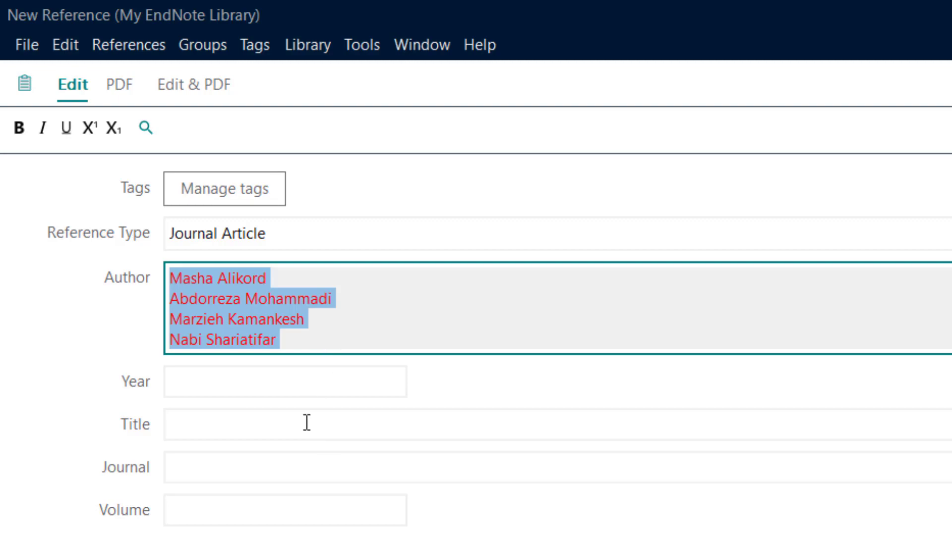
Add the organization "Punajb Food Authority," with its trailing comma as a fifth author on its own line.
left_click(288, 340)
key("Return")
type("P")
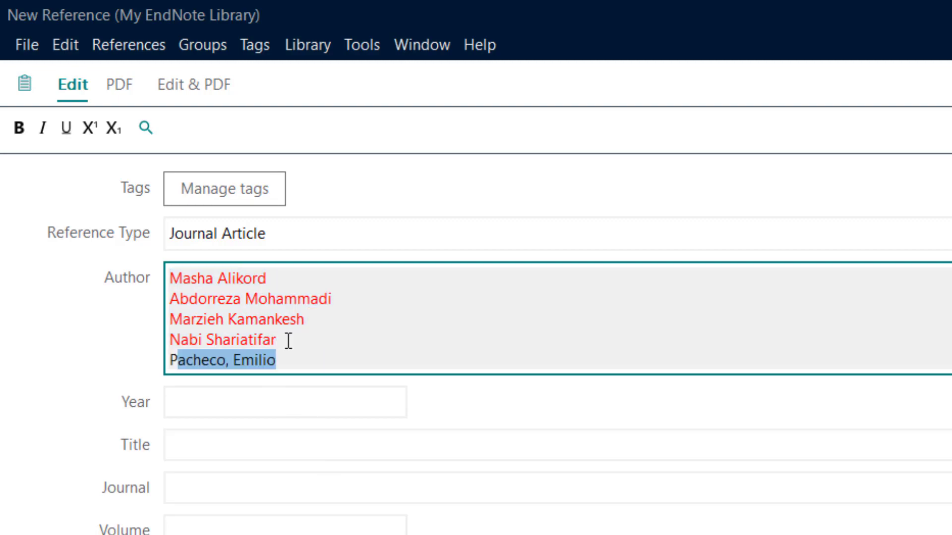
type("unajb Food")
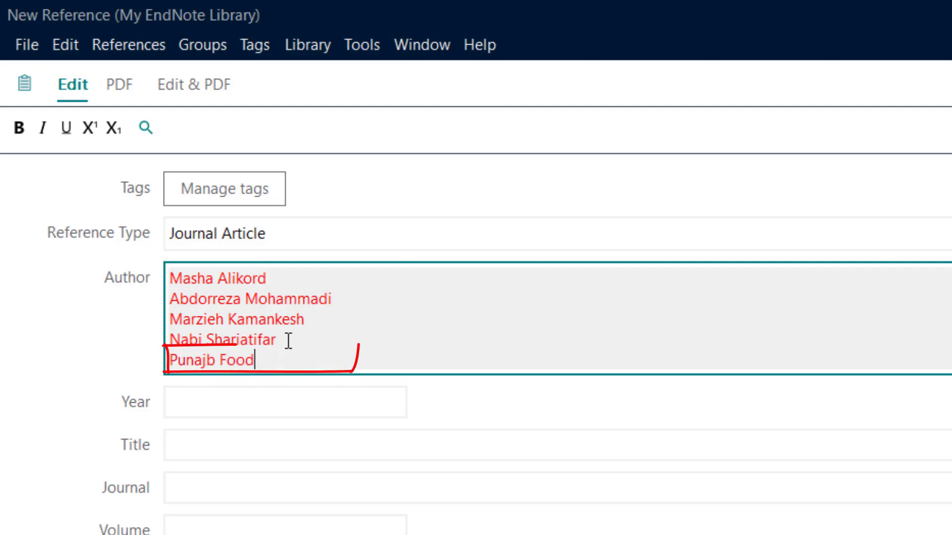
type(" Auth")
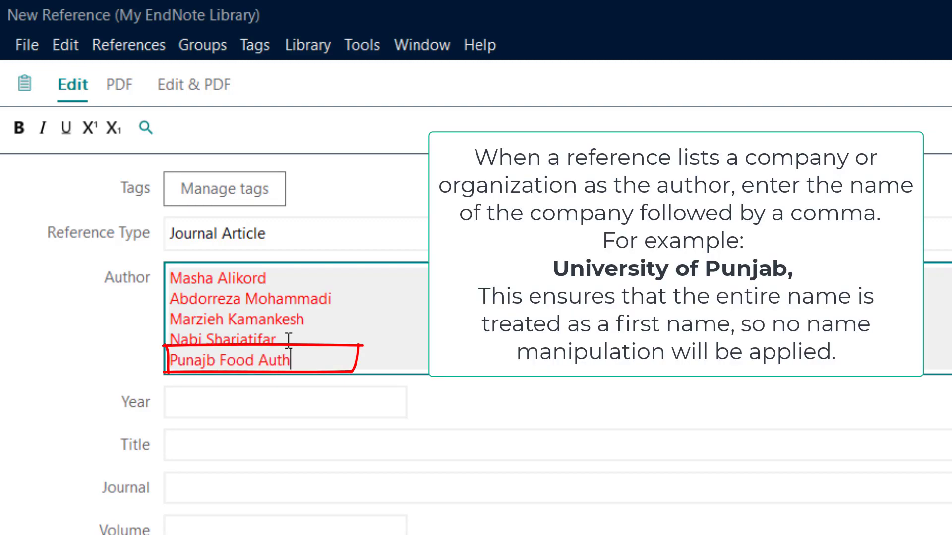
type("ority,")
Remove the organization and its empty line from the end of the author list.
left_click_drag(374, 357, 158, 401)
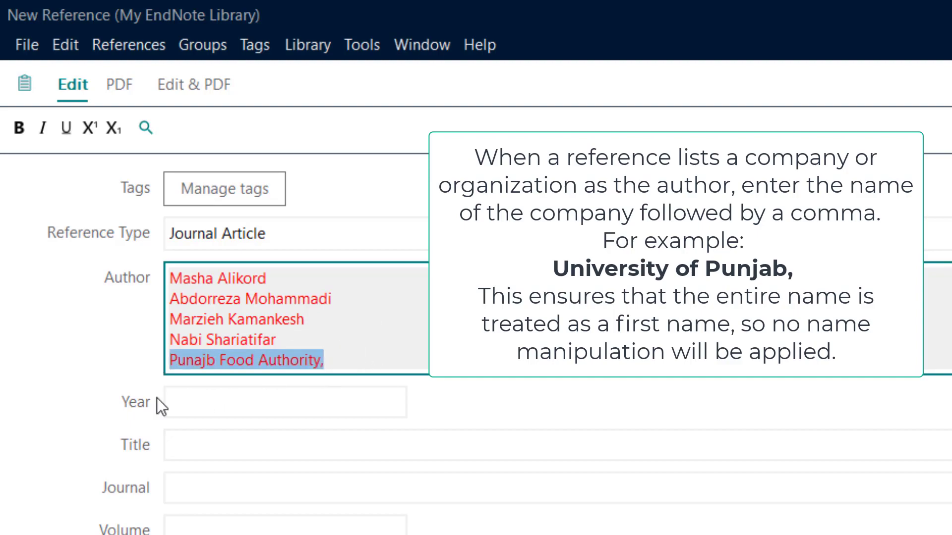
key("BackSpace")
key("BackSpace")
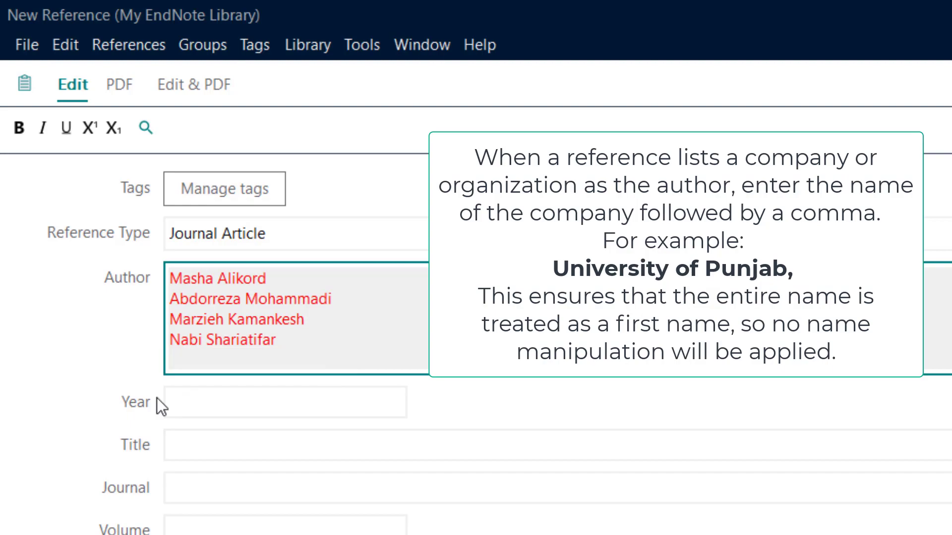
Set the year to 2022 and the title to "Food safety and quality assessment: comprehensive review and recent trends in the applications of ion mobility spectrometry (IMS)".
key("alt+Tab")
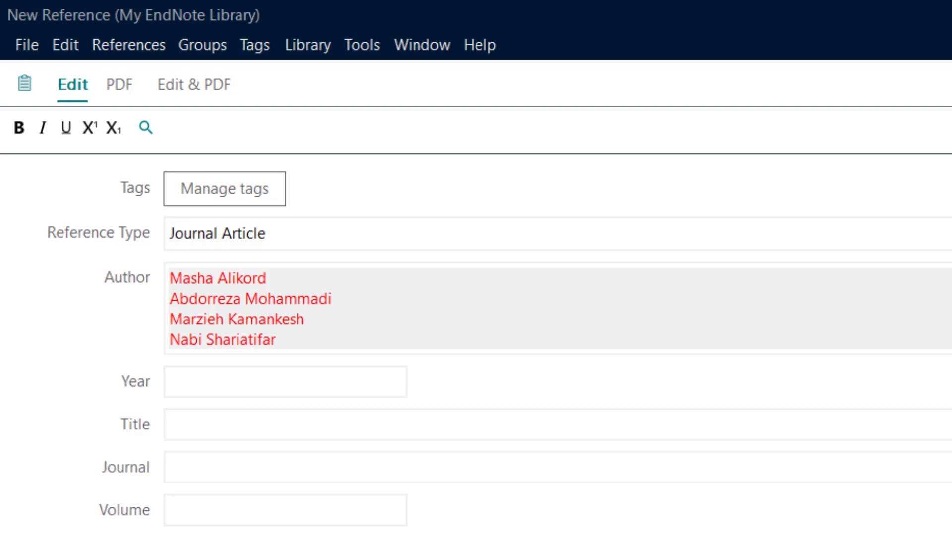
left_click(199, 373)
type("2022")
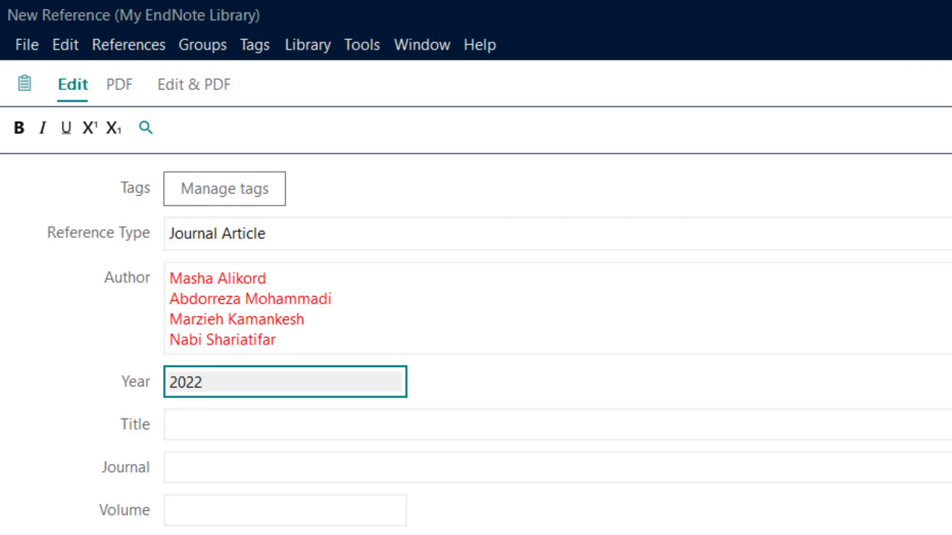
left_click(178, 421)
key("ctrl+v")
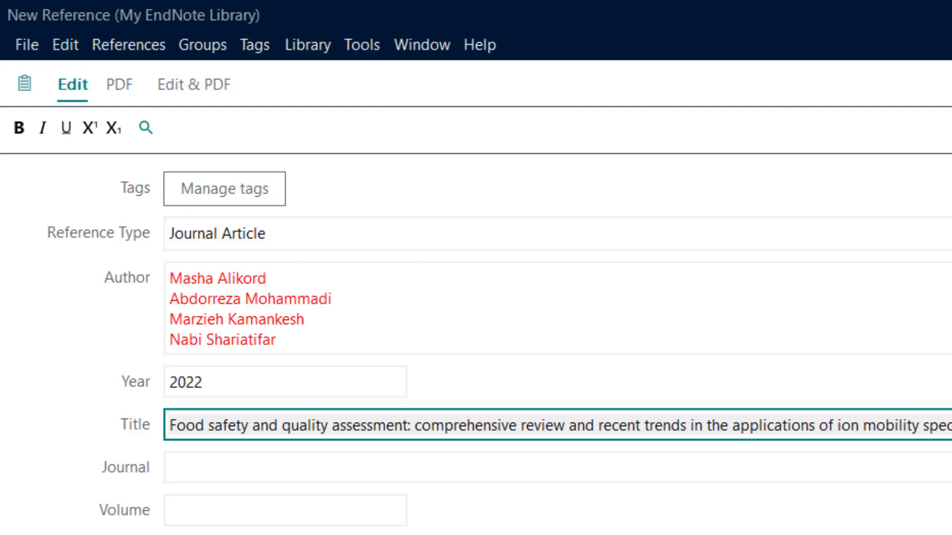
Enter Crit Rev Food Sci Nutr as the journal and set the volume to 62.
left_click(185, 466)
type("Crit Rev Food Sci Nutr")
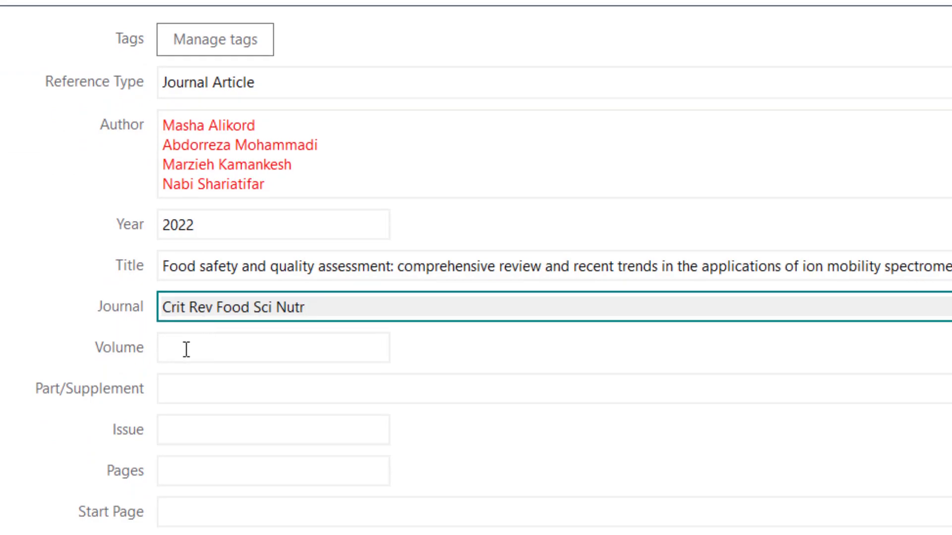
left_click(187, 350)
type("62")
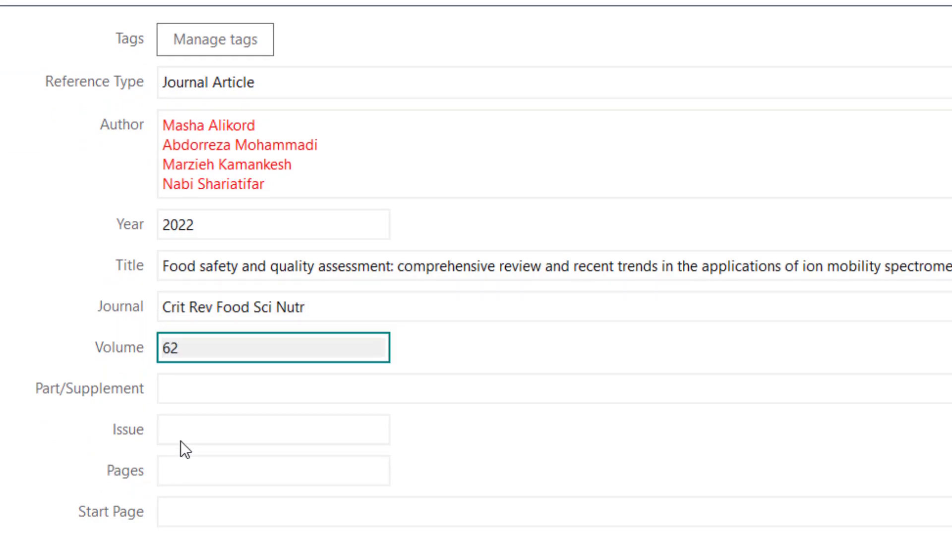
Set the issue to 18 and the page range to 4833-4866.
left_click(186, 429)
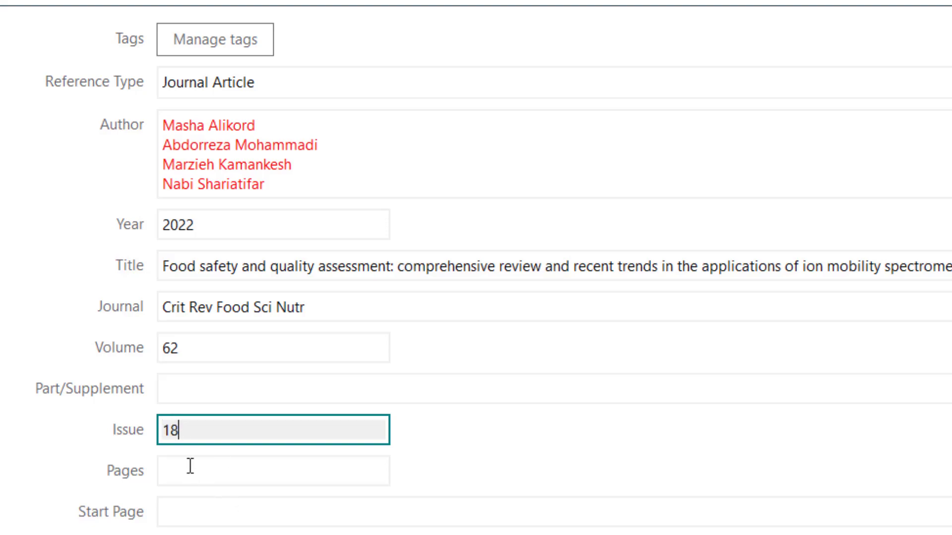
left_click(188, 483)
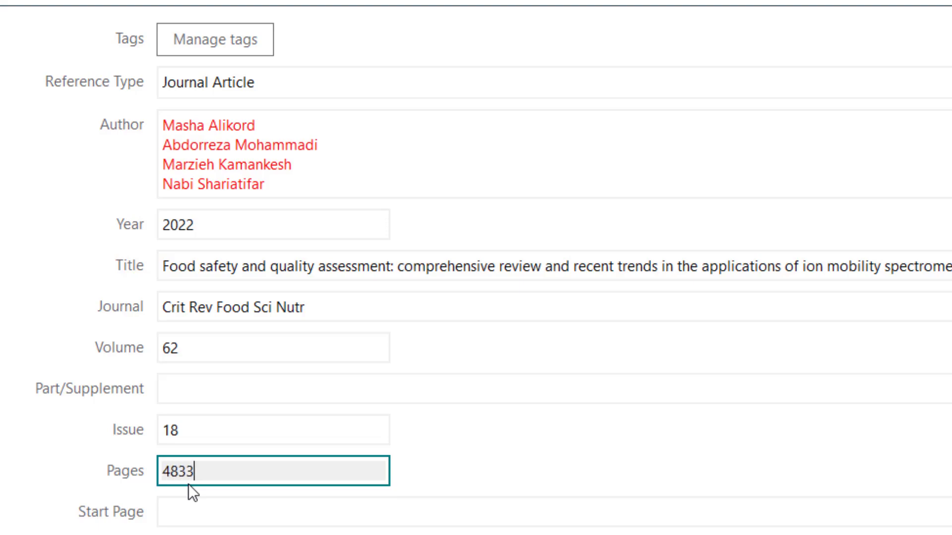
type("66")
Enter "doi: 10.1080/10408398.2021.1879003" as the reference's DOI, without a leading space.
scroll(545, 297, "down", 3)
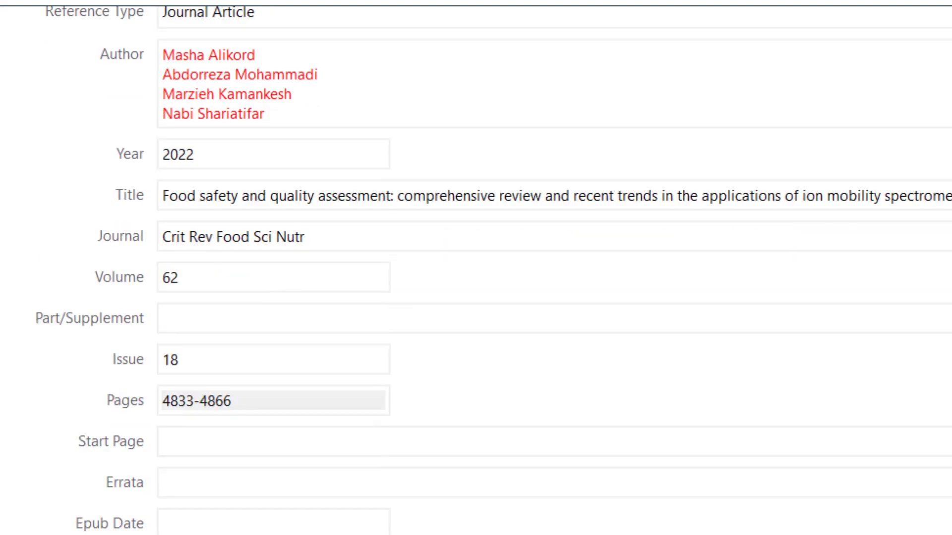
scroll(197, 481, "down", 5)
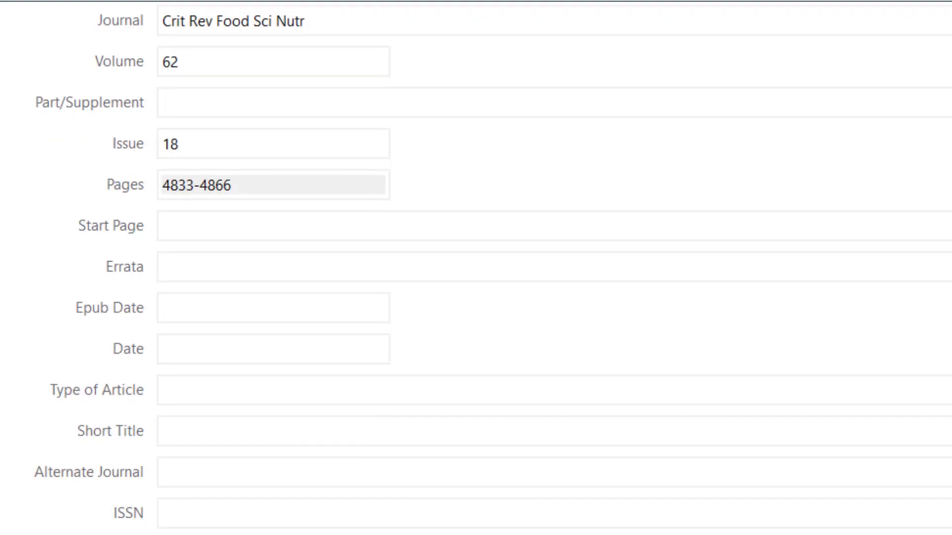
scroll(196, 480, "down", 3)
left_click(197, 480)
type("doi: 10.1080/10408398.2021.1879003")
key("Home")
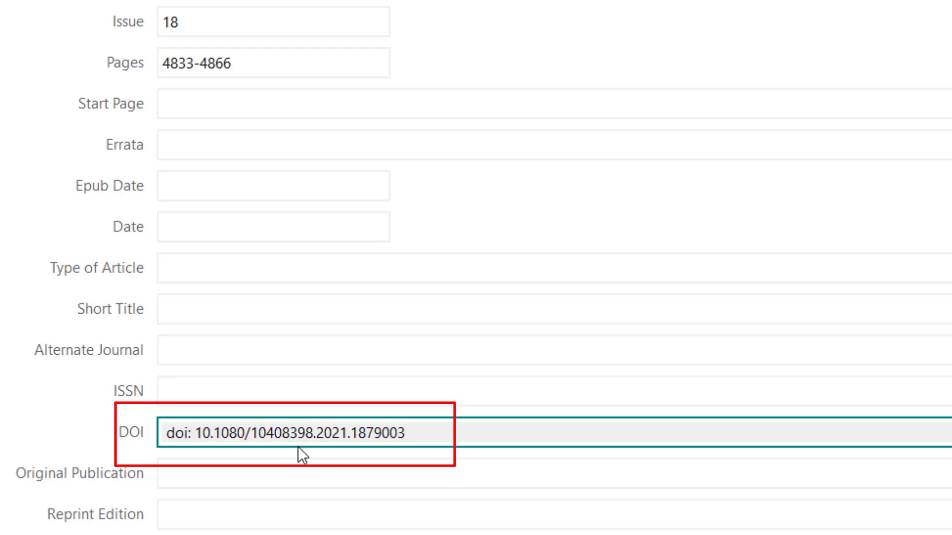
key("BackSpace")
left_click(419, 436)
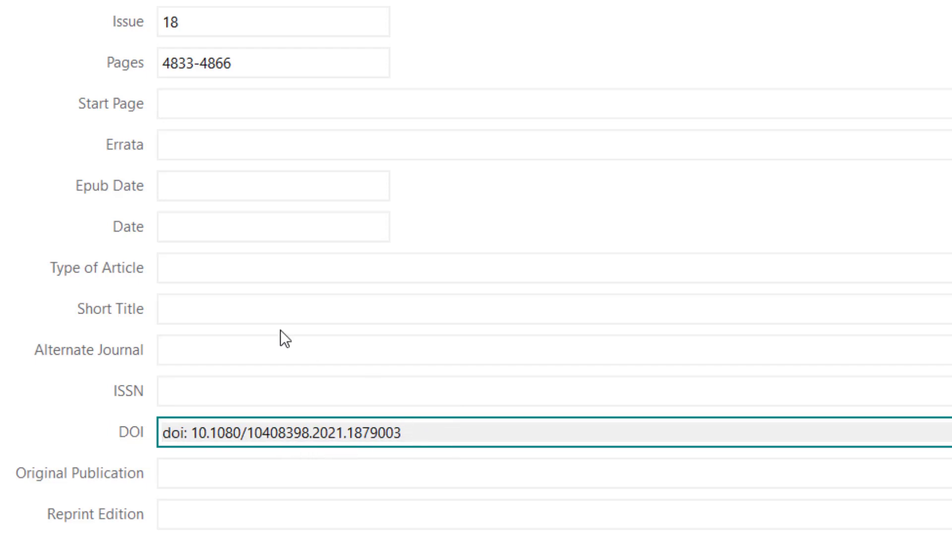
Look over the journal name and the other entered details, and save the new reference.
scroll(284, 337, "up", 3)
left_click(334, 7)
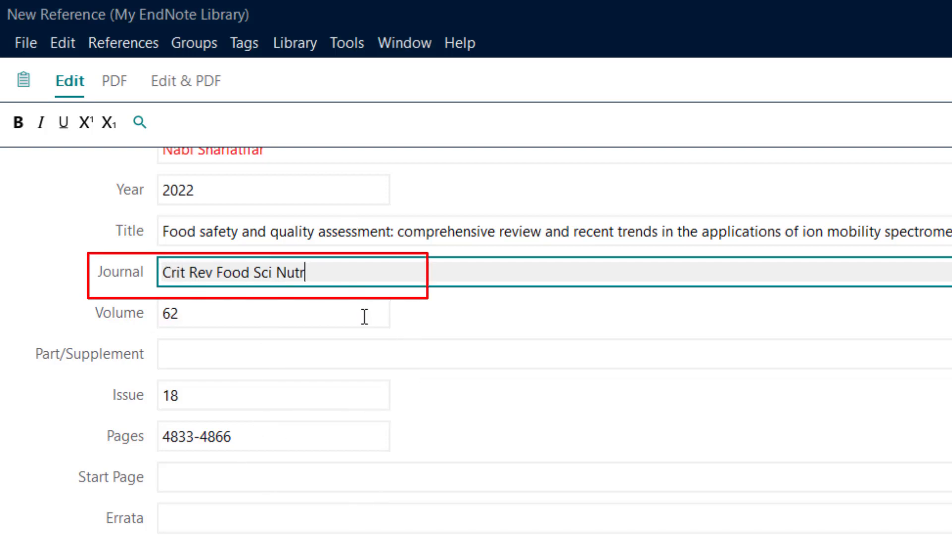
scroll(421, 484, "up", 3)
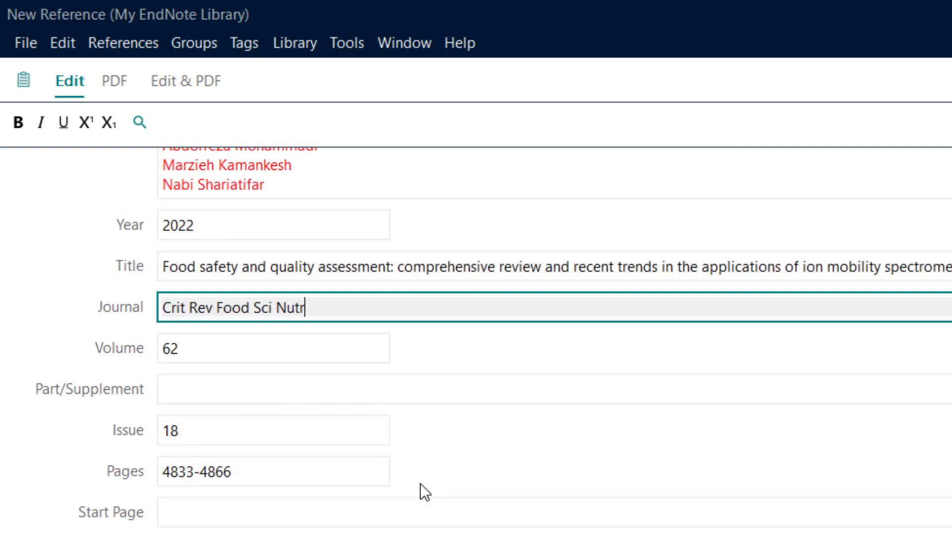
scroll(431, 381, "up", 1)
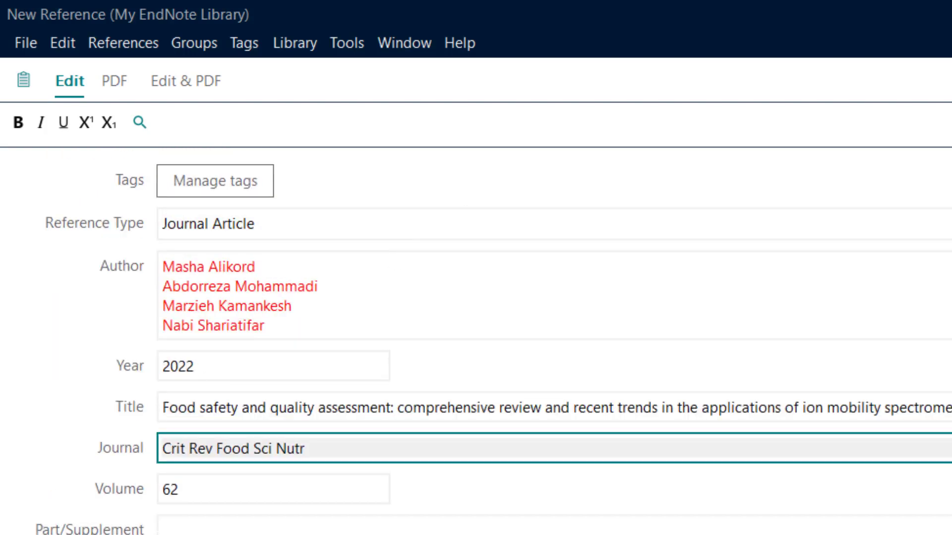
left_click(917, 63)
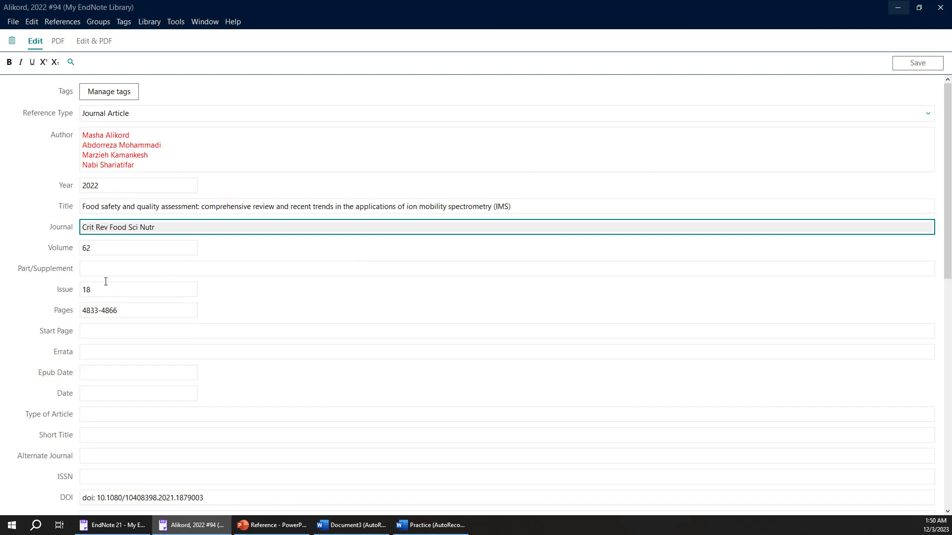